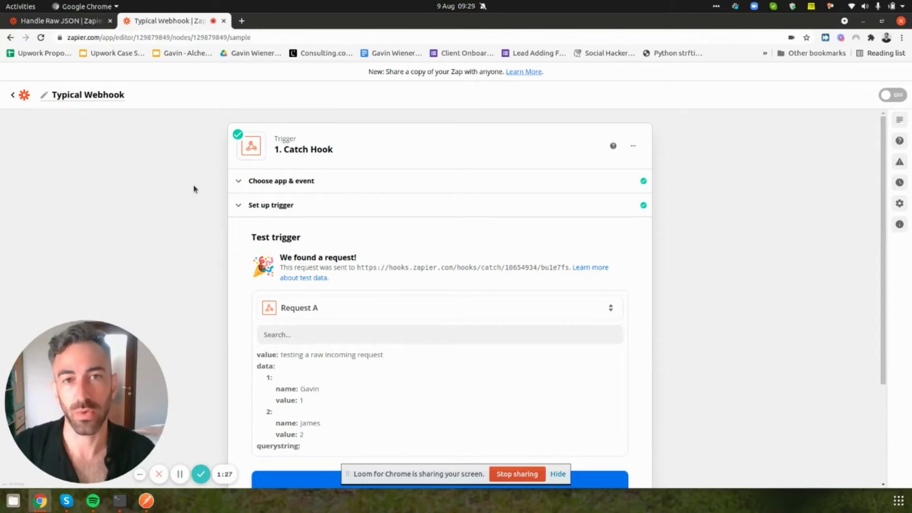
{"action": "scroll", "coordinate": [262, 216], "scroll_direction": "down", "scroll_amount": 2}
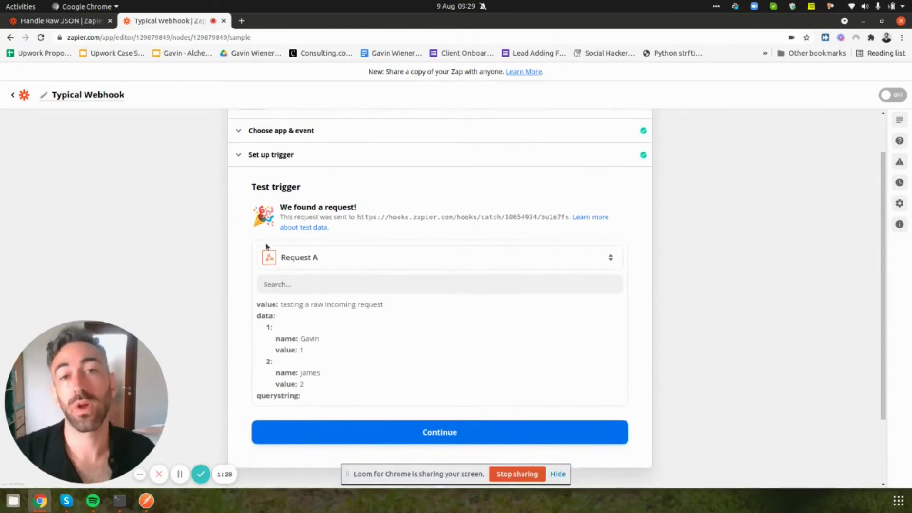
{"action": "scroll", "coordinate": [240, 259], "scroll_direction": "up", "scroll_amount": 2}
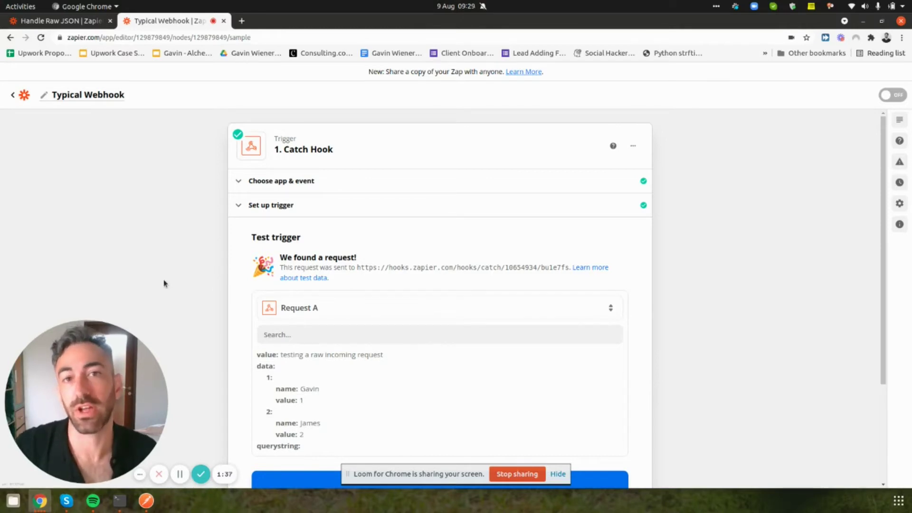
{"action": "scroll", "coordinate": [176, 274], "scroll_direction": "down", "scroll_amount": 1}
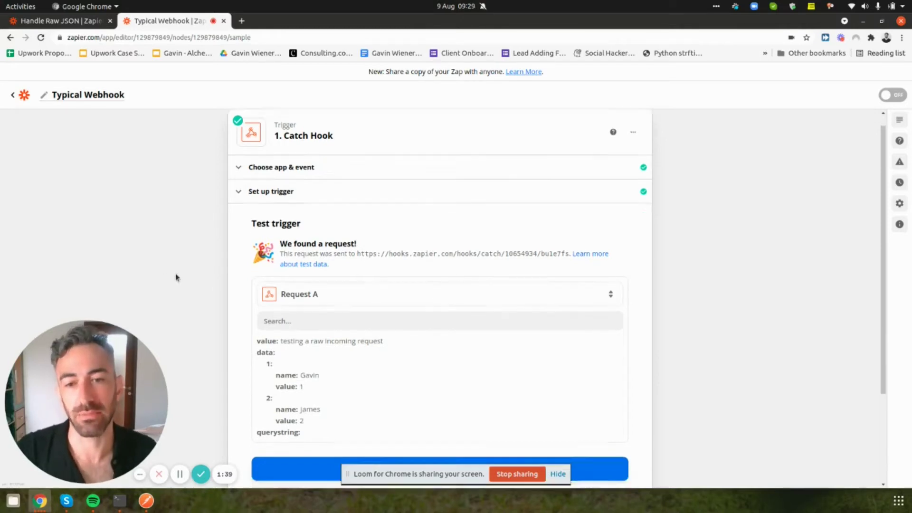
{"action": "scroll", "coordinate": [175, 277], "scroll_direction": "down", "scroll_amount": 2}
Beautify the Postman request body JSON and point out its value and data keys
{"action": "left_click", "coordinate": [146, 500]}
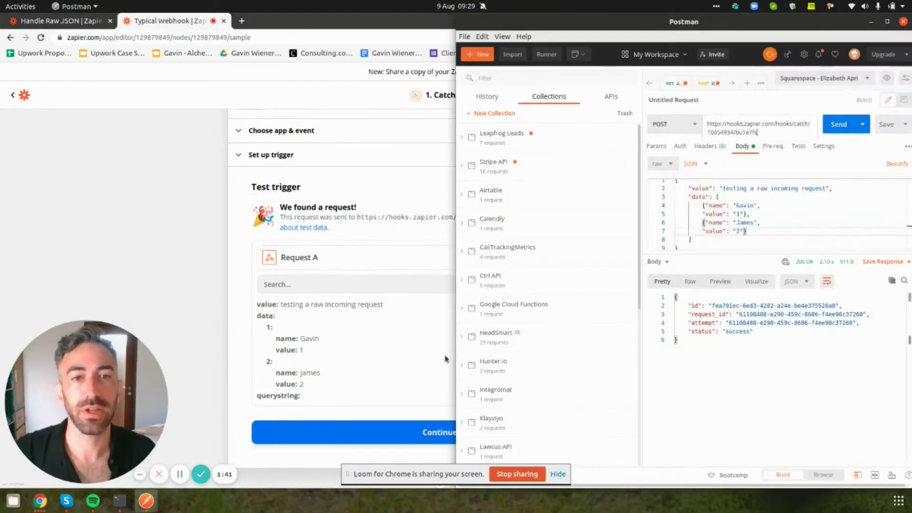
{"action": "left_click", "coordinate": [692, 240]}
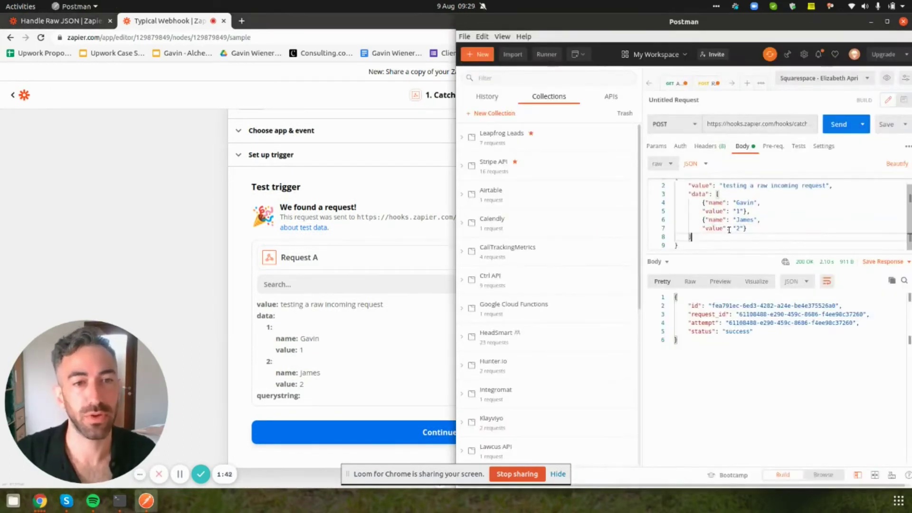
{"action": "left_click", "coordinate": [895, 164]}
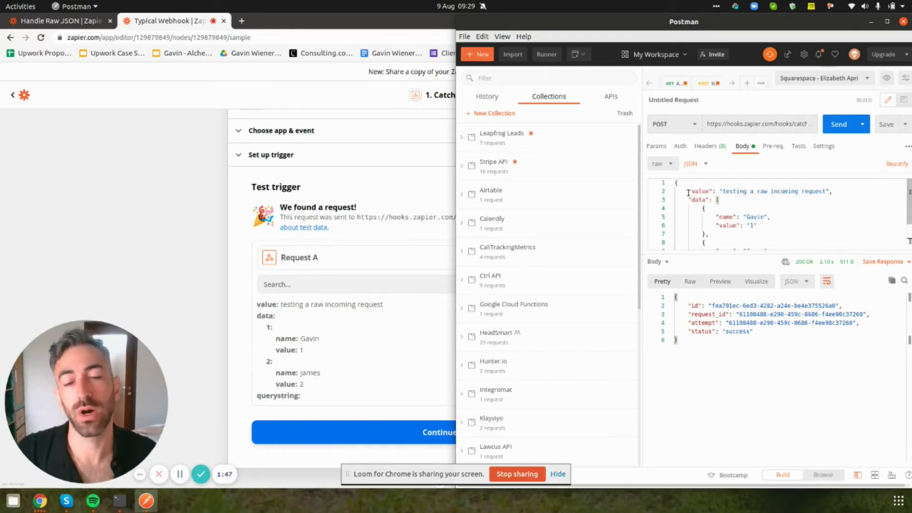
{"action": "left_click_drag", "start_coordinate": [689, 192], "coordinate": [832, 192]}
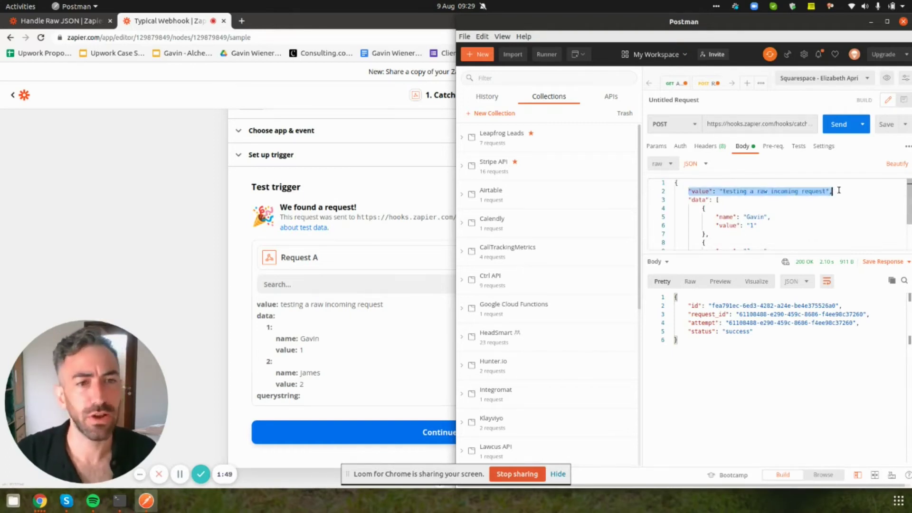
{"action": "scroll", "coordinate": [739, 188], "scroll_direction": "down", "scroll_amount": 1}
{"action": "scroll", "coordinate": [739, 188], "scroll_direction": "up", "scroll_amount": 1}
{"action": "left_click_drag", "start_coordinate": [688, 200], "coordinate": [699, 200]}
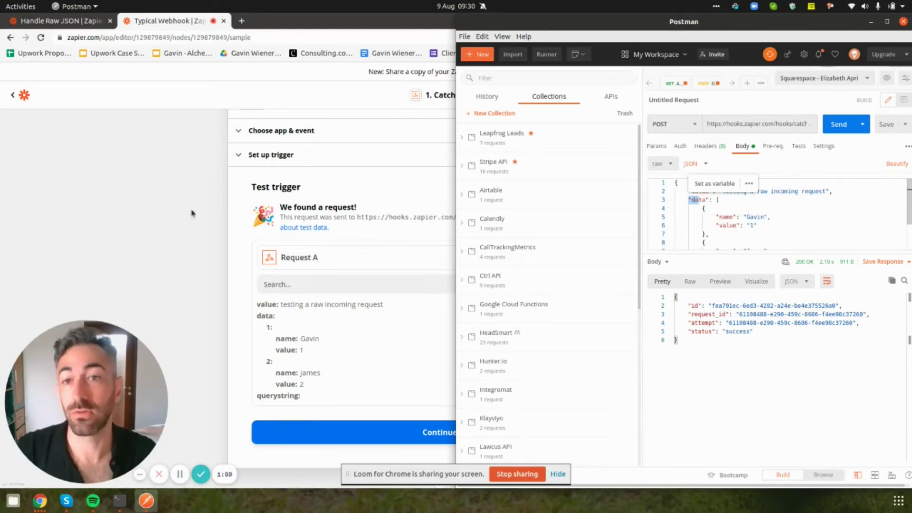
In Zapier's Catch Hook test results, highlight the received value and data fields and items
{"action": "left_click", "coordinate": [156, 224]}
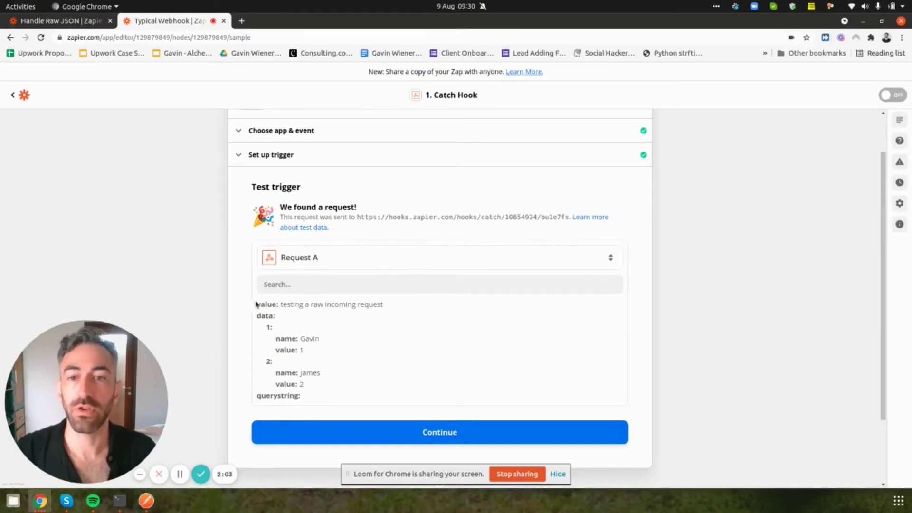
{"action": "left_click_drag", "start_coordinate": [254, 304], "coordinate": [326, 393]}
{"action": "left_click", "coordinate": [326, 393]}
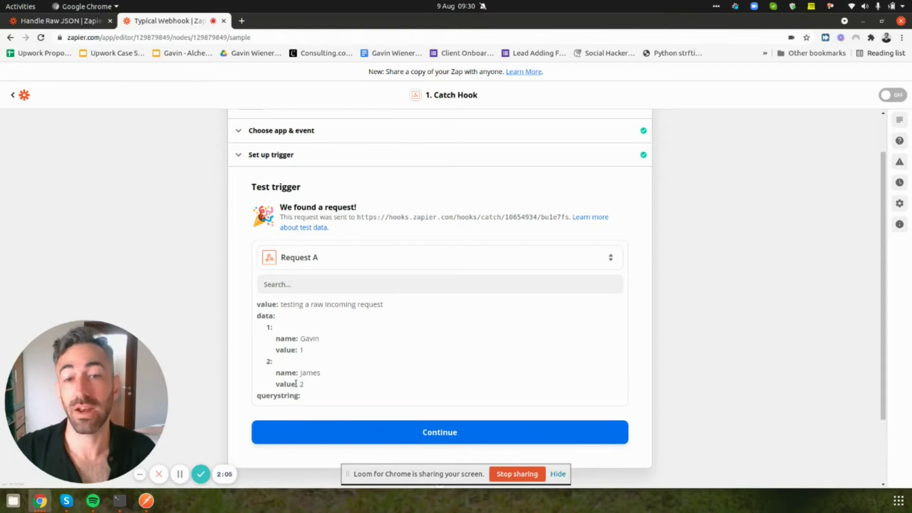
{"action": "left_click_drag", "start_coordinate": [256, 302], "coordinate": [398, 315]}
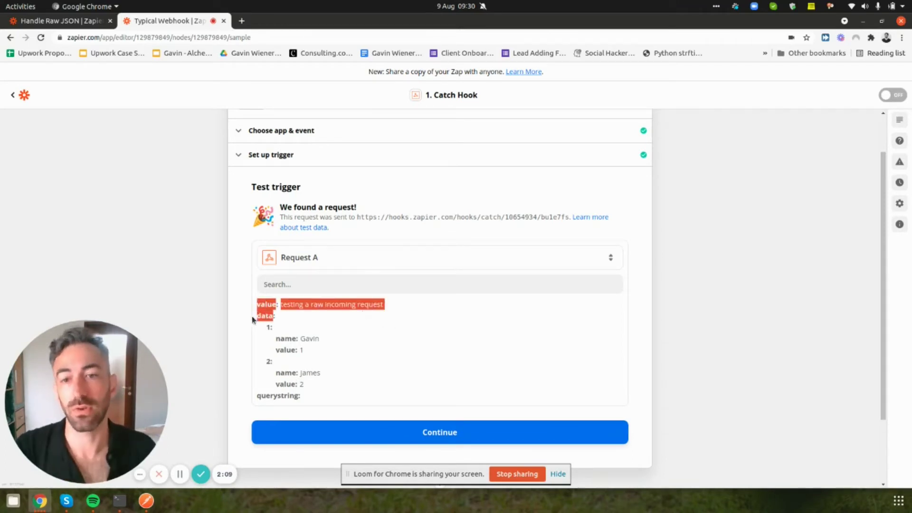
{"action": "left_click", "coordinate": [292, 323]}
{"action": "left_click_drag", "start_coordinate": [250, 317], "coordinate": [316, 387]}
{"action": "left_click", "coordinate": [330, 309]}
Point out the name field of a data item further down the results
{"action": "scroll", "coordinate": [382, 271], "scroll_direction": "down", "scroll_amount": 2}
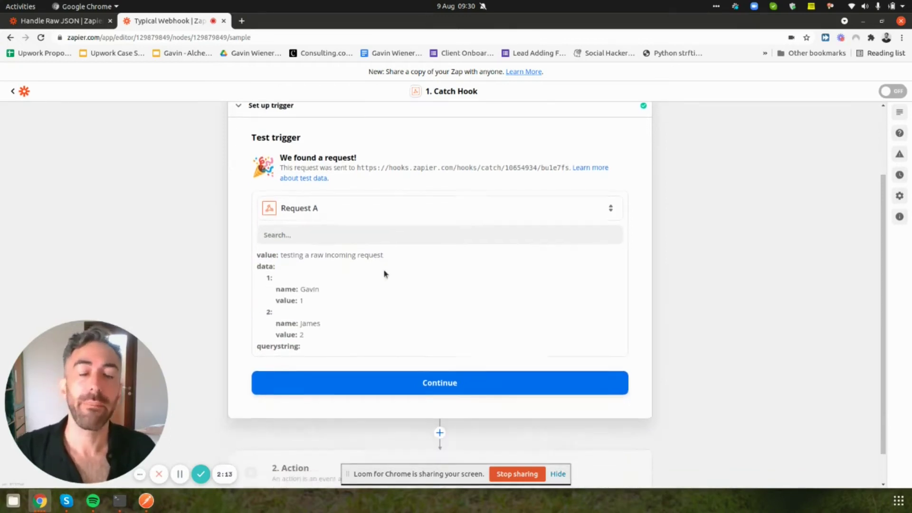
{"action": "scroll", "coordinate": [385, 299], "scroll_direction": "down", "scroll_amount": 1}
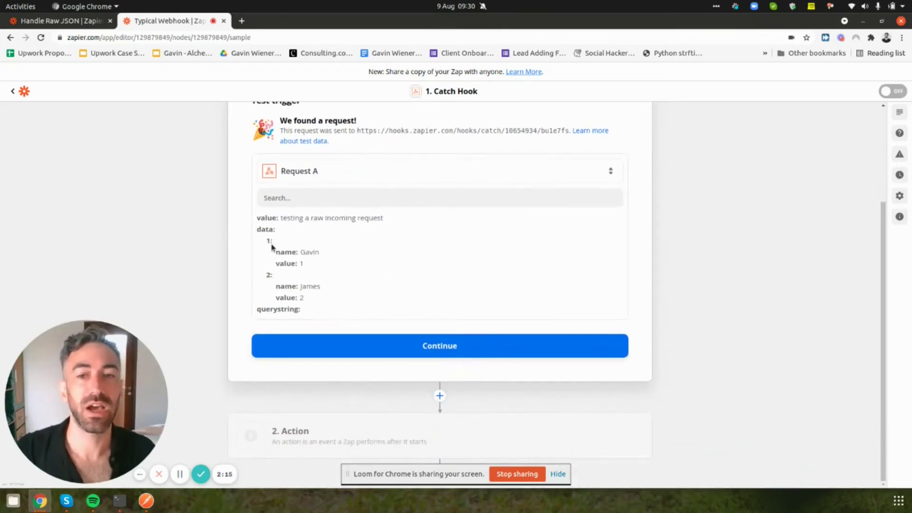
{"action": "left_click_drag", "start_coordinate": [272, 253], "coordinate": [386, 267]}
{"action": "left_click", "coordinate": [254, 263]}
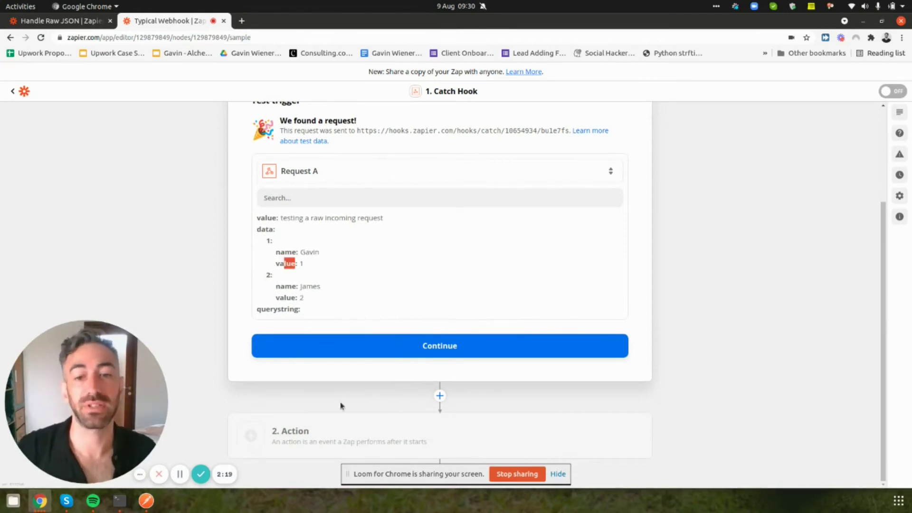
Make the action step Formatter by Zapier with the Text event and continue to setup
{"action": "left_click", "coordinate": [355, 423]}
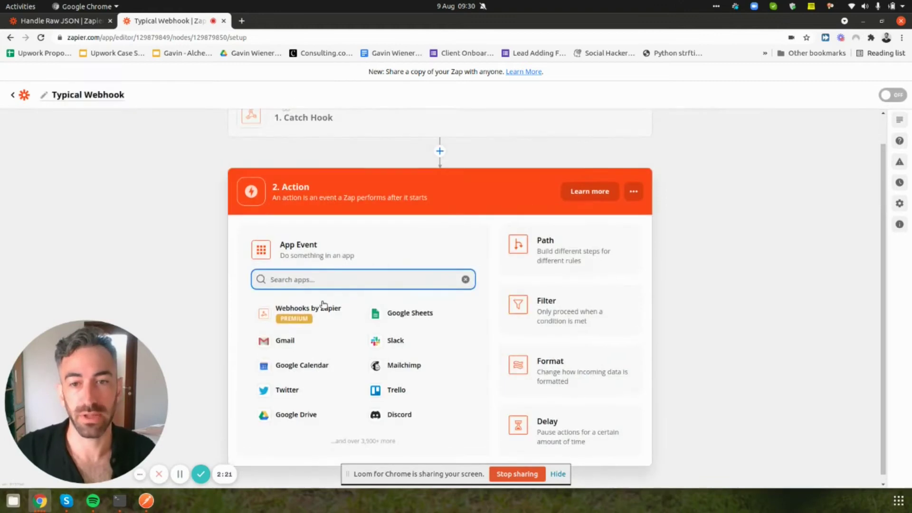
{"action": "type", "text": "fprmat"}
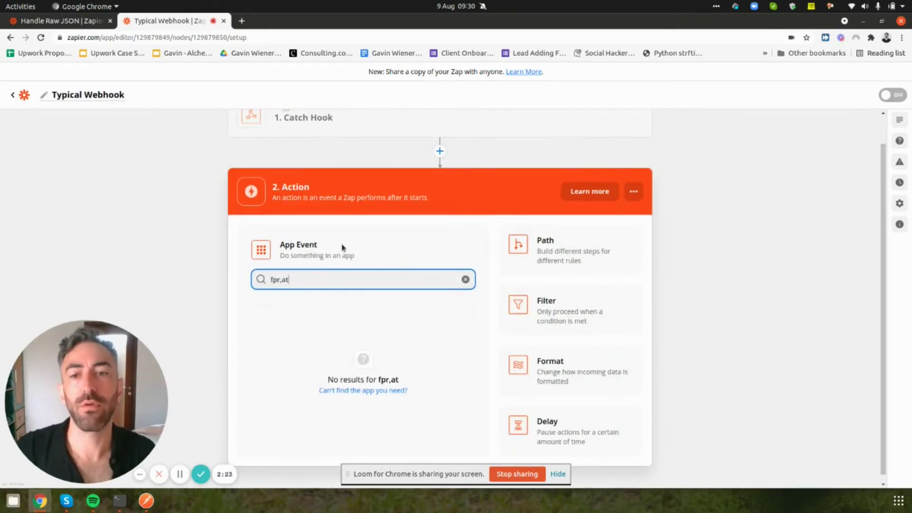
{"action": "key", "text": "ctrl+a"}
{"action": "type", "text": "format"}
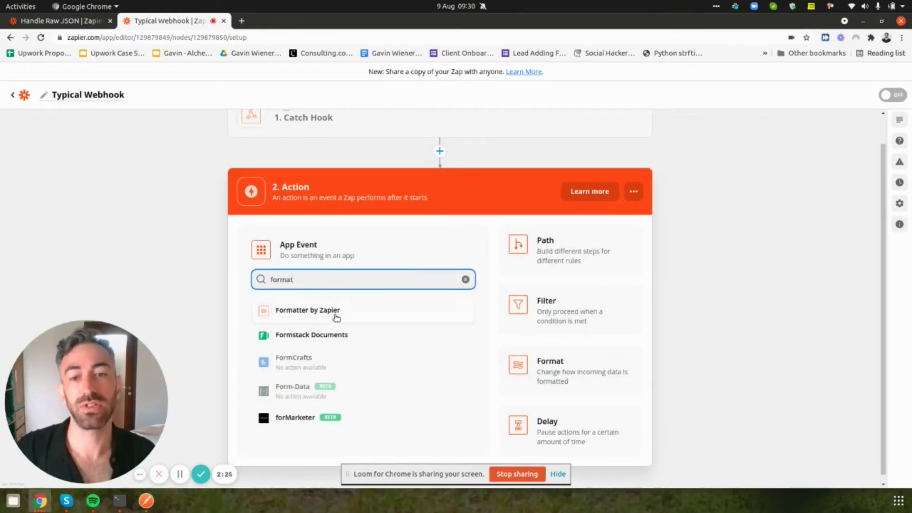
{"action": "left_click", "coordinate": [336, 316]}
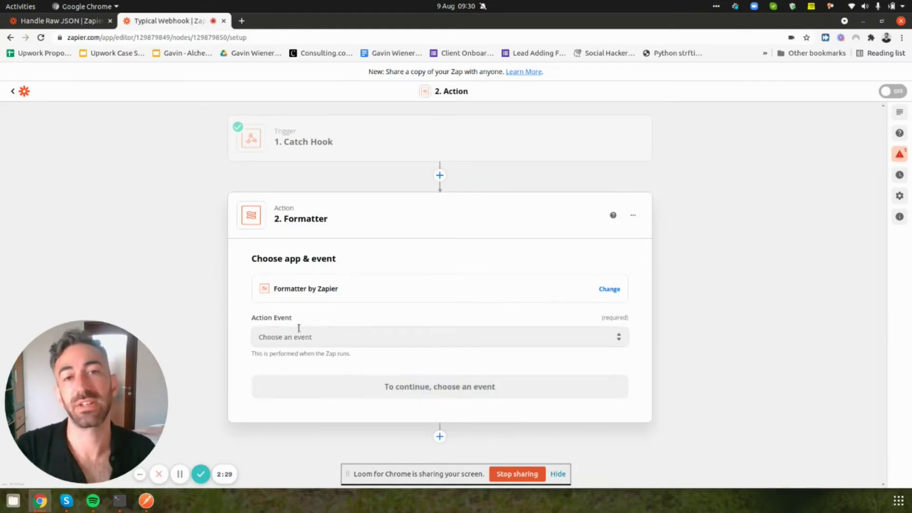
{"action": "left_click", "coordinate": [285, 337]}
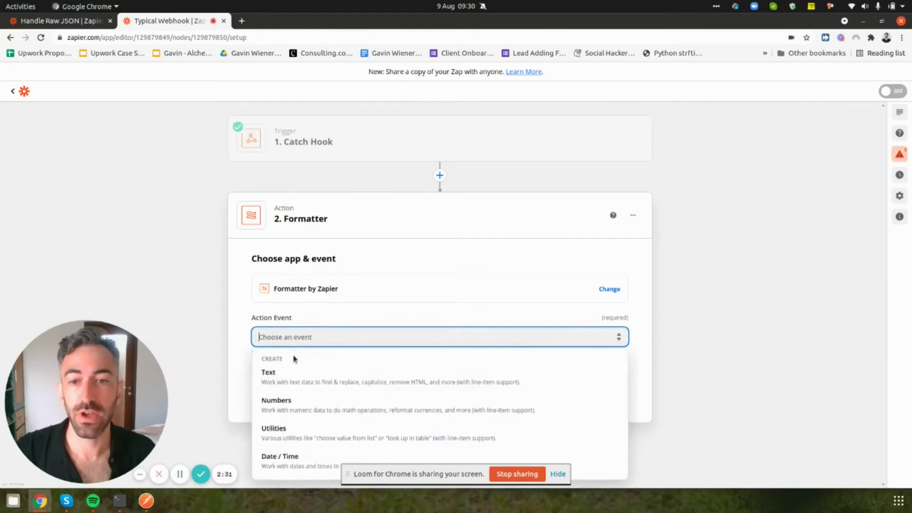
{"action": "left_click", "coordinate": [286, 382]}
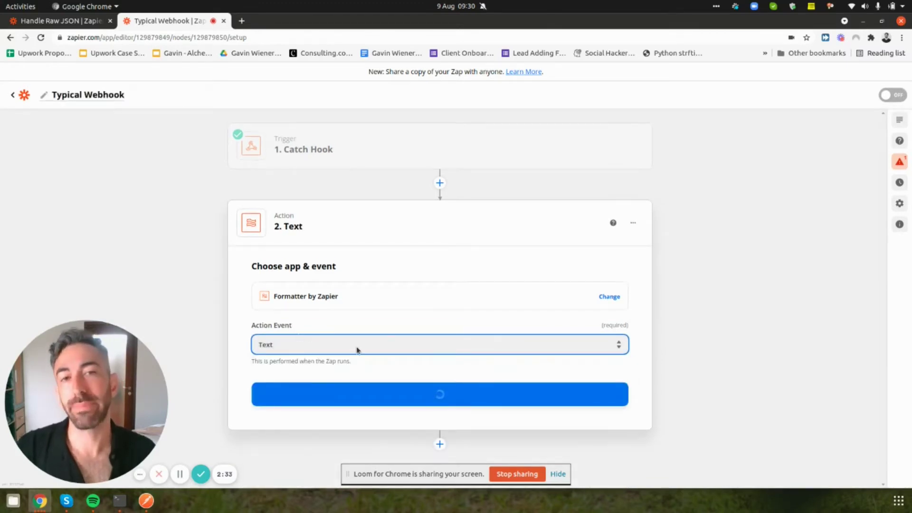
{"action": "left_click", "coordinate": [349, 398]}
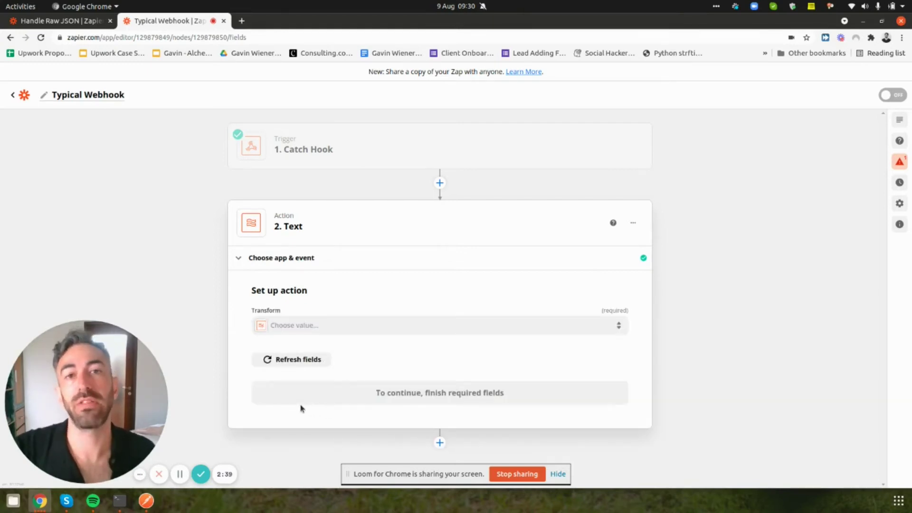
Set the Text step's transform to Split Text and continue
{"action": "left_click", "coordinate": [295, 325]}
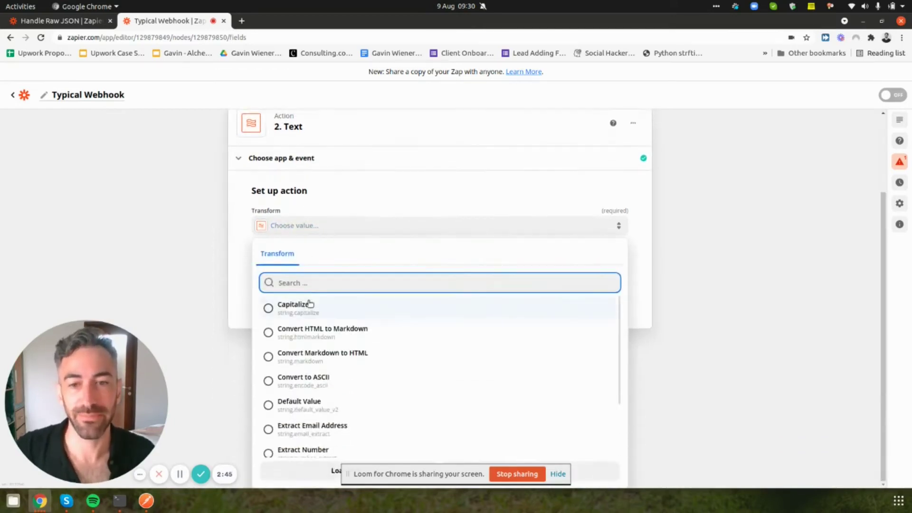
{"action": "scroll", "coordinate": [305, 385], "scroll_direction": "down", "scroll_amount": 5}
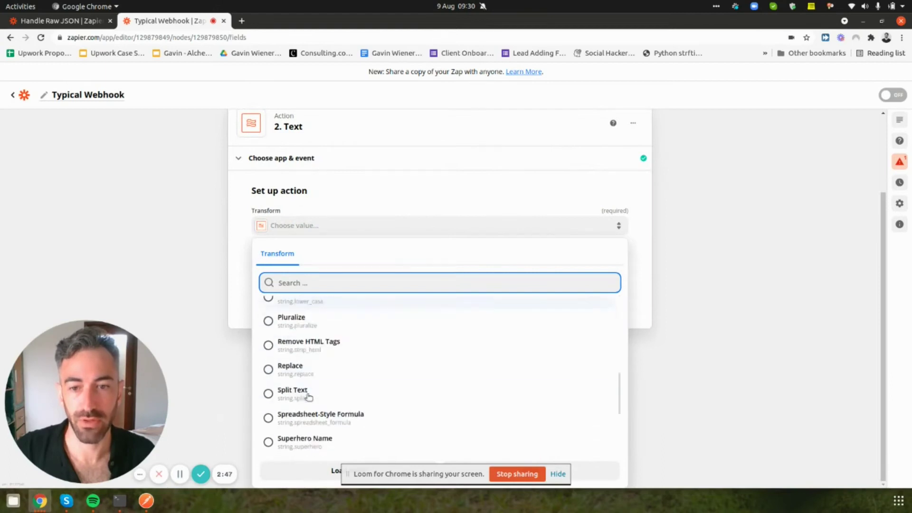
{"action": "type", "text": "s[p"}
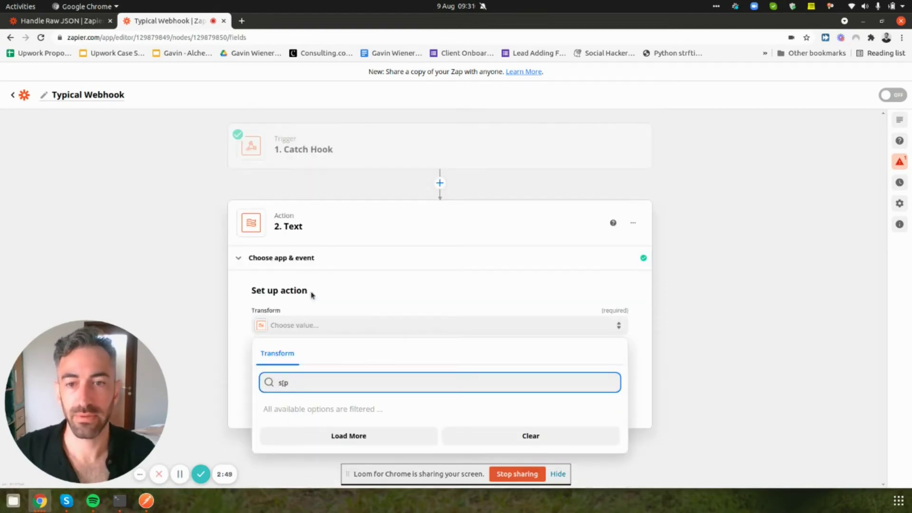
{"action": "key", "text": "BackSpace"}
{"action": "key", "text": "BackSpace"}
{"action": "type", "text": "plit"}
{"action": "left_click", "coordinate": [316, 409]}
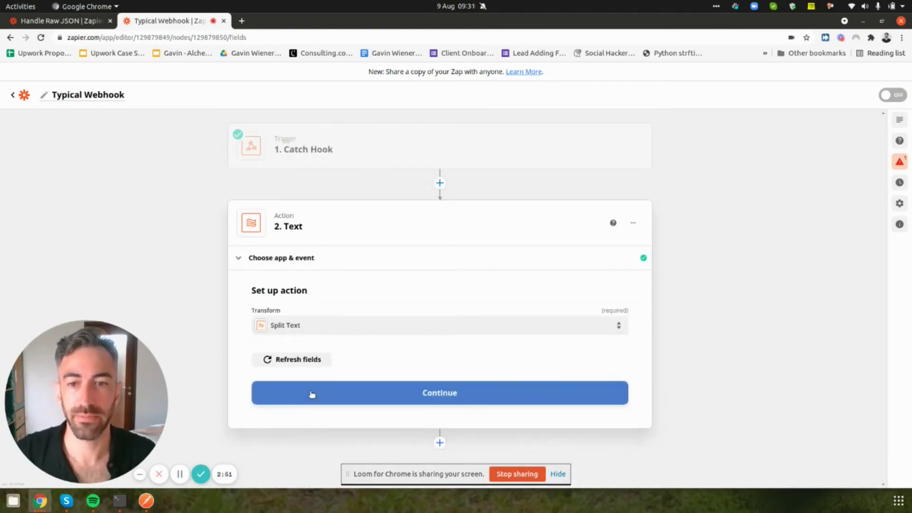
{"action": "left_click", "coordinate": [311, 394]}
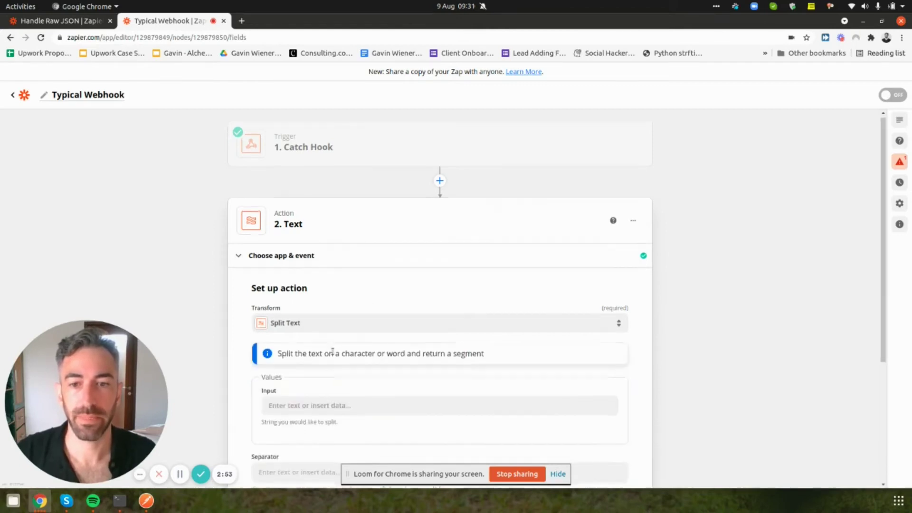
Show all available Catch Hook fields for the Split Text Input value
{"action": "scroll", "coordinate": [333, 351], "scroll_direction": "down", "scroll_amount": 2}
{"action": "left_click", "coordinate": [334, 306]}
{"action": "scroll", "coordinate": [314, 362], "scroll_direction": "down", "scroll_amount": 2}
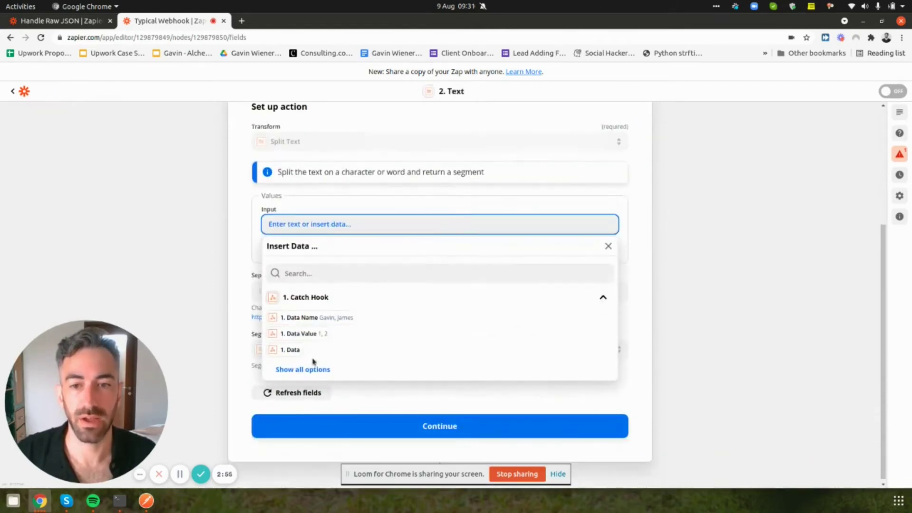
{"action": "left_click", "coordinate": [304, 370]}
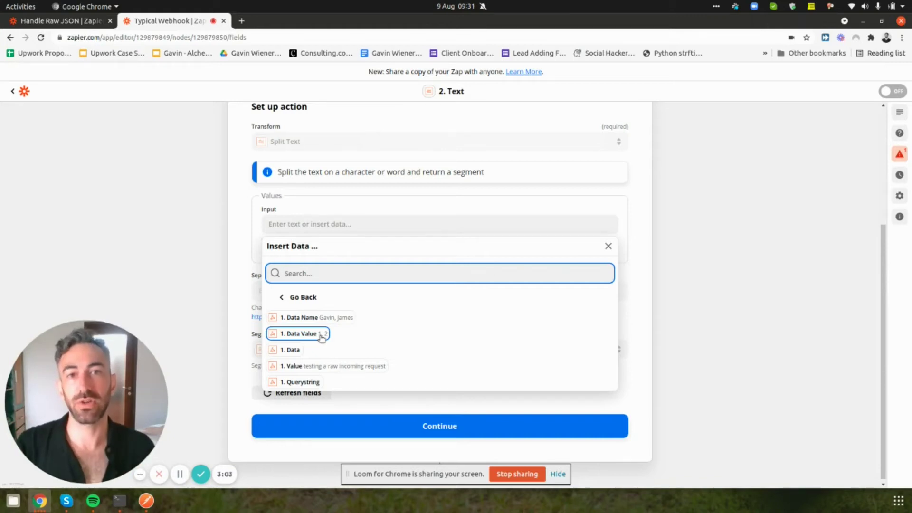
{"action": "left_click", "coordinate": [146, 500]}
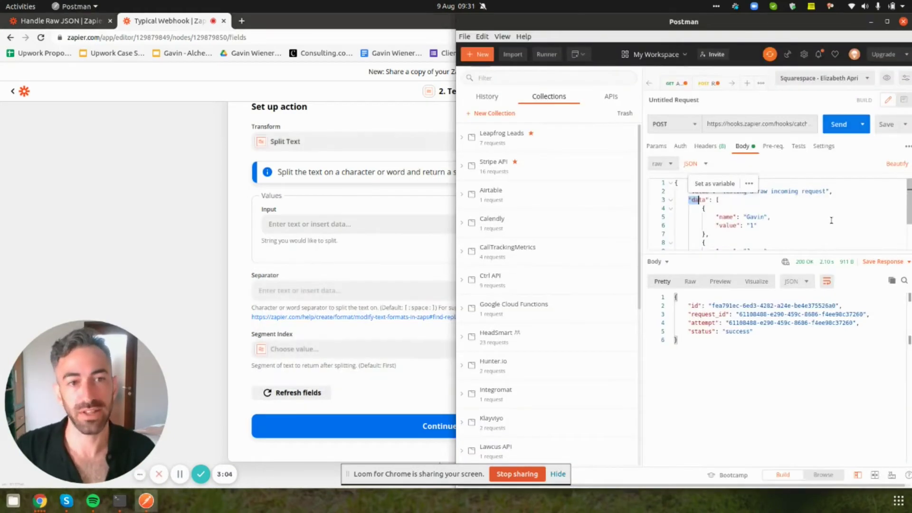
{"action": "left_click", "coordinate": [710, 218]}
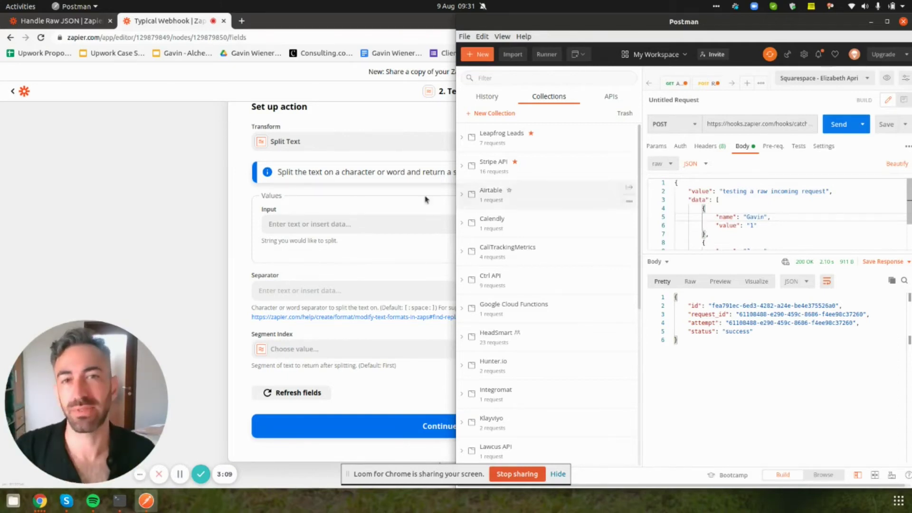
{"action": "left_click", "coordinate": [182, 17]}
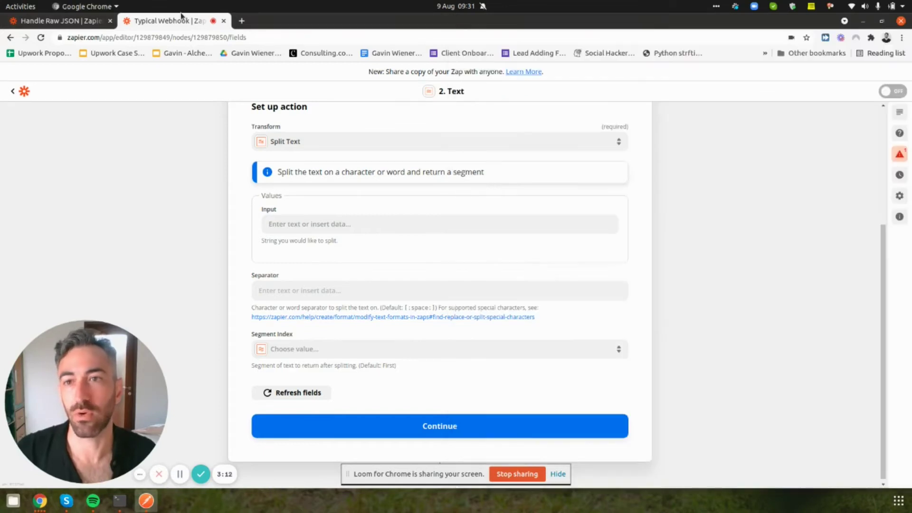
Switch to the Handle Raw JSON zap and retest its Catch Raw Hook trigger
{"action": "left_click", "coordinate": [75, 22]}
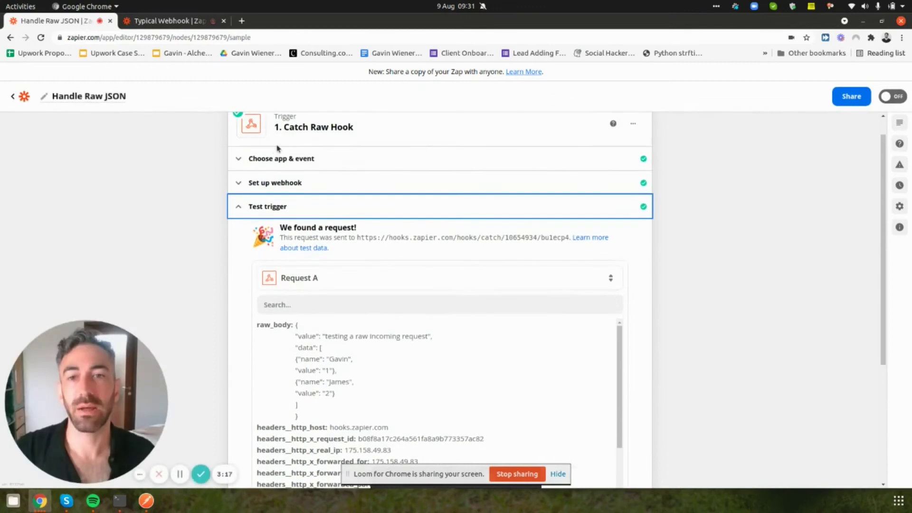
{"action": "left_click", "coordinate": [273, 161]}
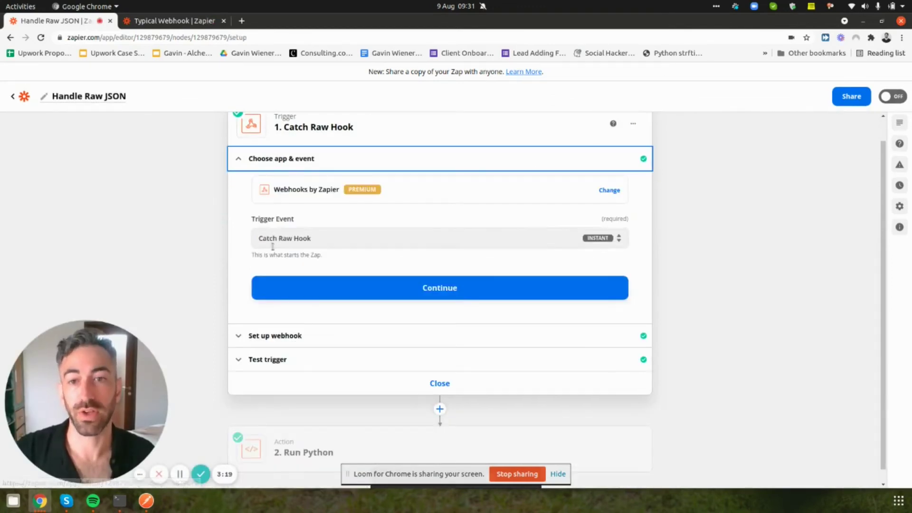
{"action": "left_click", "coordinate": [262, 363]}
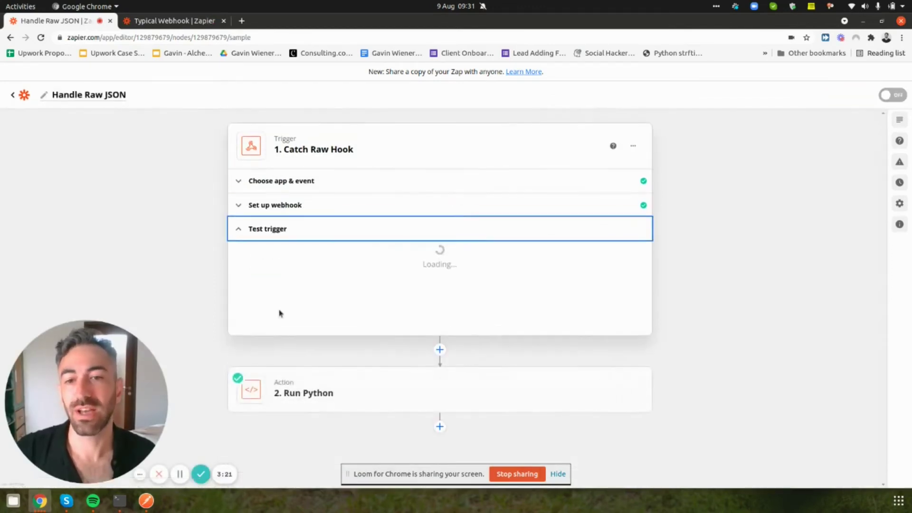
Review the caught request's raw_body, then open the 2. Run Python step
{"action": "scroll", "coordinate": [280, 316], "scroll_direction": "down", "scroll_amount": 3}
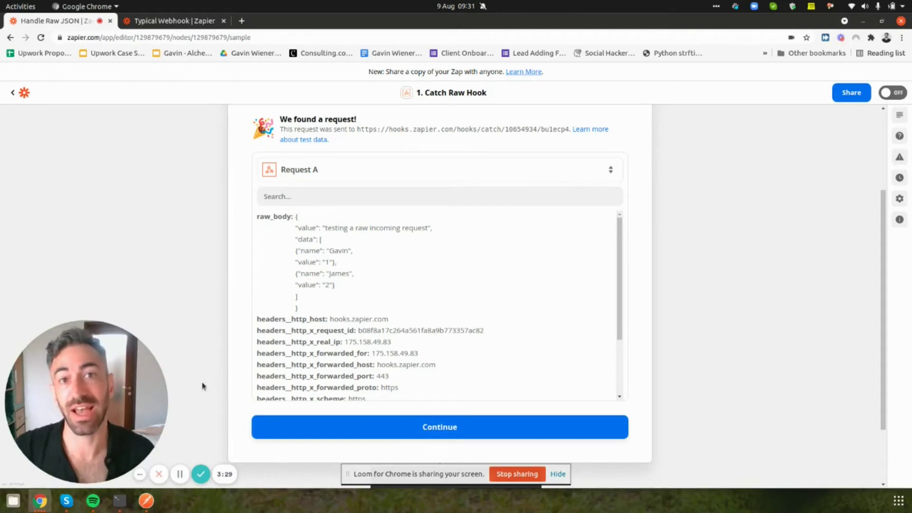
{"action": "left_click_drag", "start_coordinate": [305, 309], "coordinate": [293, 225]}
{"action": "left_click", "coordinate": [209, 228]}
{"action": "scroll", "coordinate": [212, 226], "scroll_direction": "down", "scroll_amount": 2}
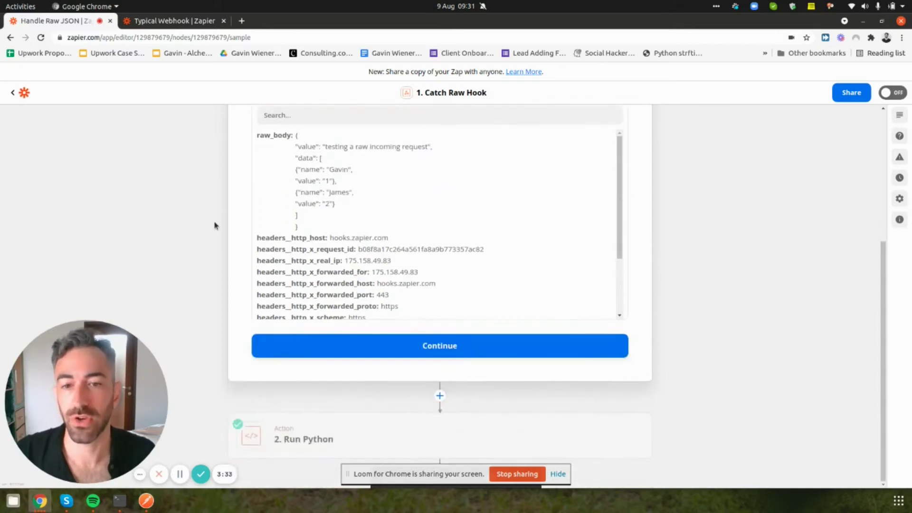
{"action": "left_click", "coordinate": [322, 430]}
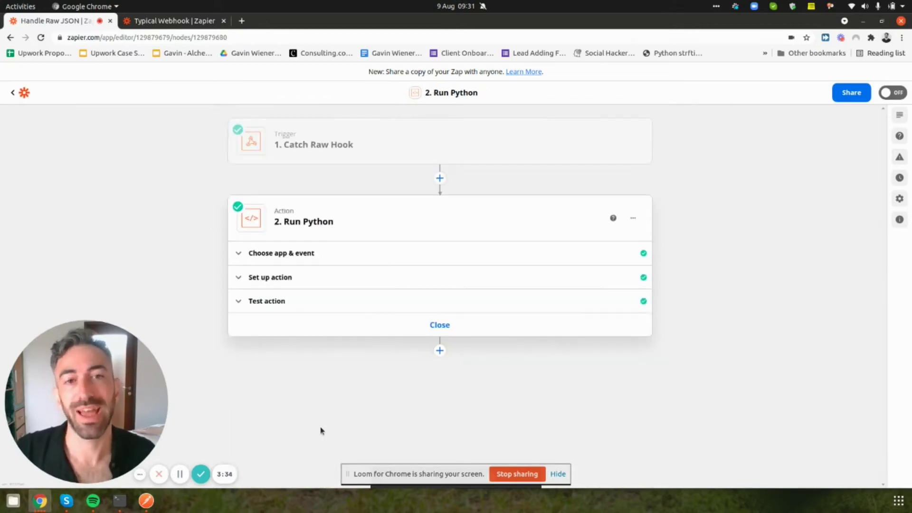
Tidy the blank lines around the raw_data and json.loads lines in the Python code
{"action": "left_click", "coordinate": [283, 282]}
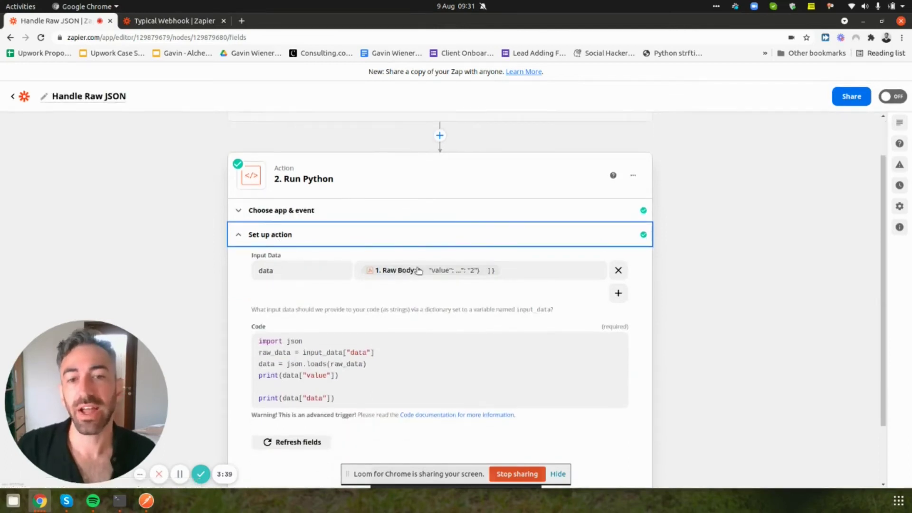
{"action": "left_click", "coordinate": [307, 342]}
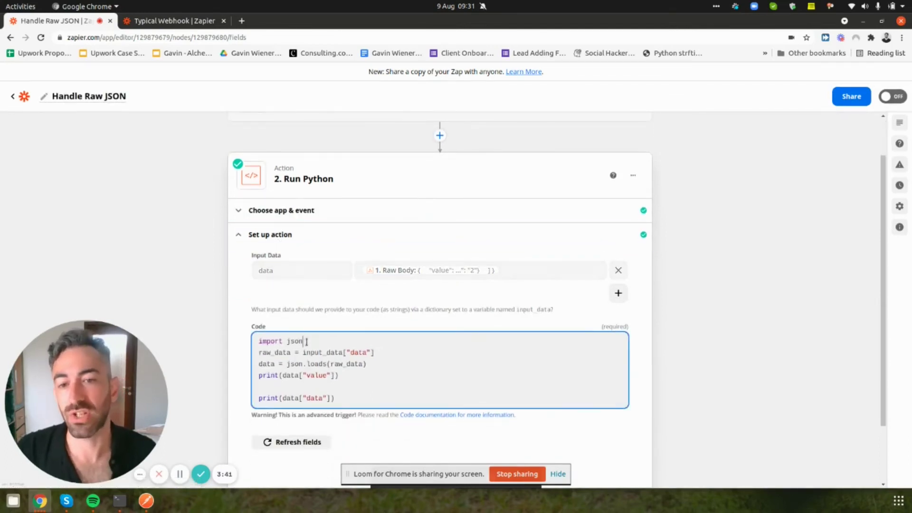
{"action": "key", "text": "Return"}
{"action": "key", "text": "Down"}
{"action": "key", "text": "Down"}
{"action": "key", "text": "Return"}
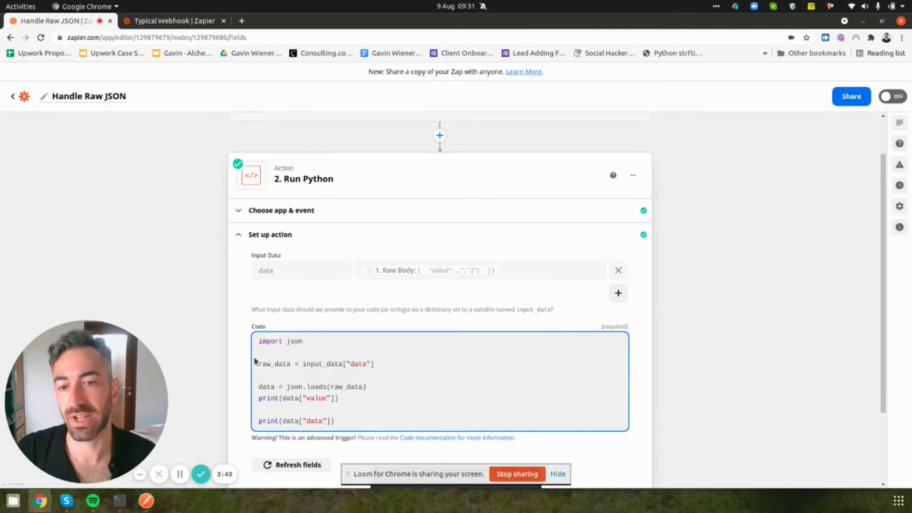
{"action": "left_click_drag", "start_coordinate": [260, 362], "coordinate": [388, 363]}
{"action": "left_click", "coordinate": [388, 363]}
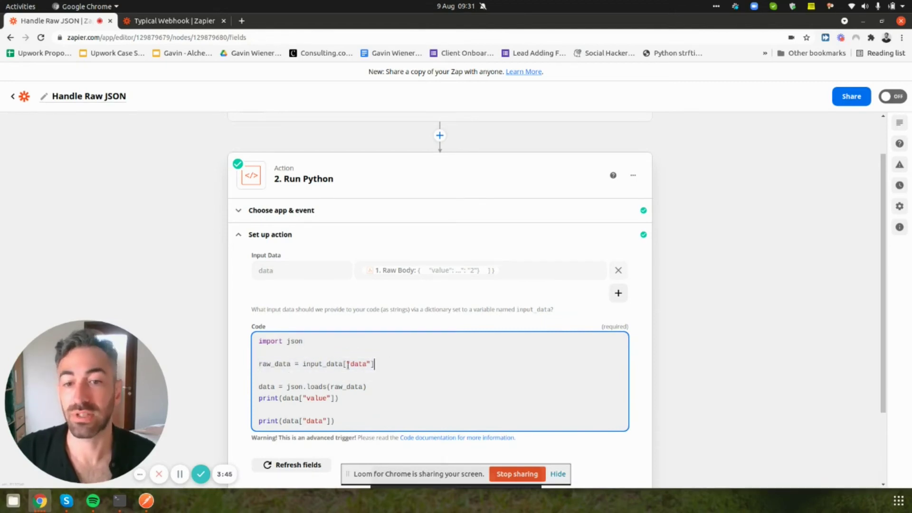
{"action": "left_click", "coordinate": [359, 375]}
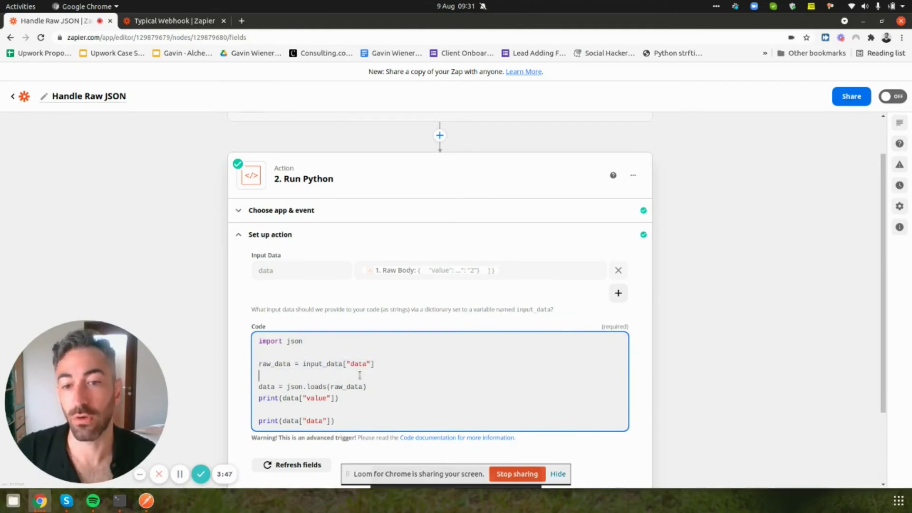
{"action": "key", "text": "BackSpace"}
{"action": "key", "text": "Return"}
{"action": "key", "text": "BackSpace"}
{"action": "key", "text": "Down"}
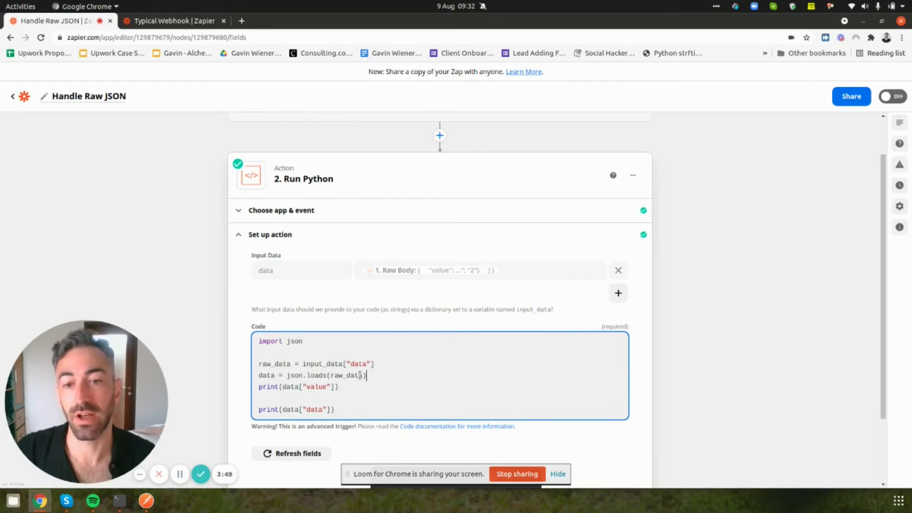
{"action": "key", "text": "Return"}
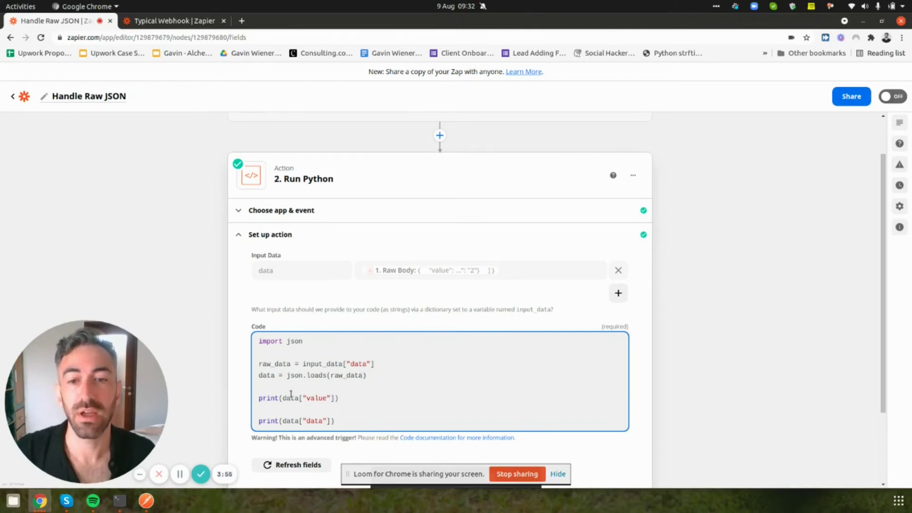
Review the print(data["value"]) and print(data["data"]) lines in the code
{"action": "scroll", "coordinate": [291, 393], "scroll_direction": "down", "scroll_amount": 3}
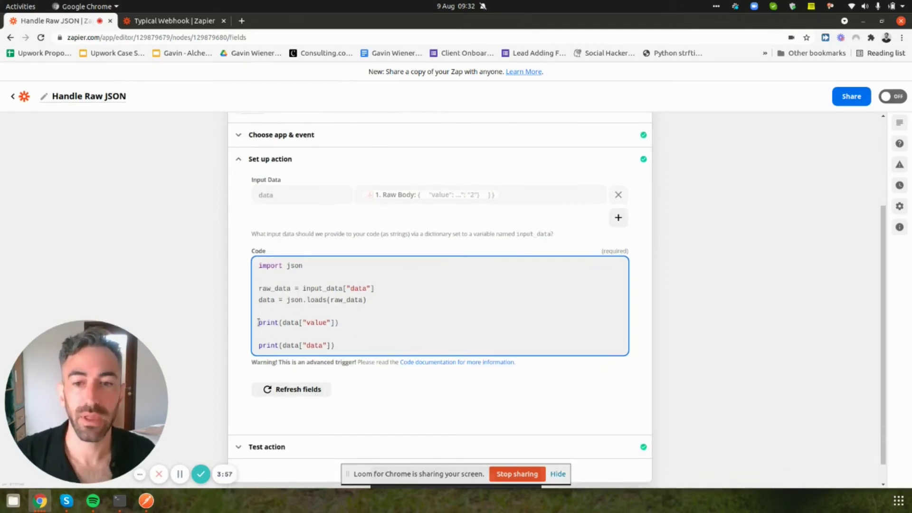
{"action": "left_click_drag", "start_coordinate": [259, 323], "coordinate": [365, 322]}
{"action": "left_click", "coordinate": [365, 323]}
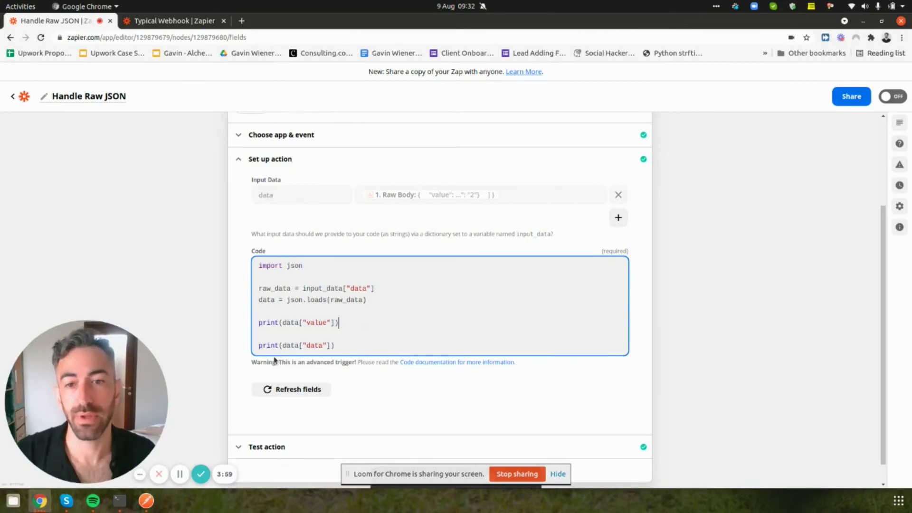
{"action": "left_click_drag", "start_coordinate": [257, 346], "coordinate": [366, 340]}
{"action": "left_click", "coordinate": [365, 340]}
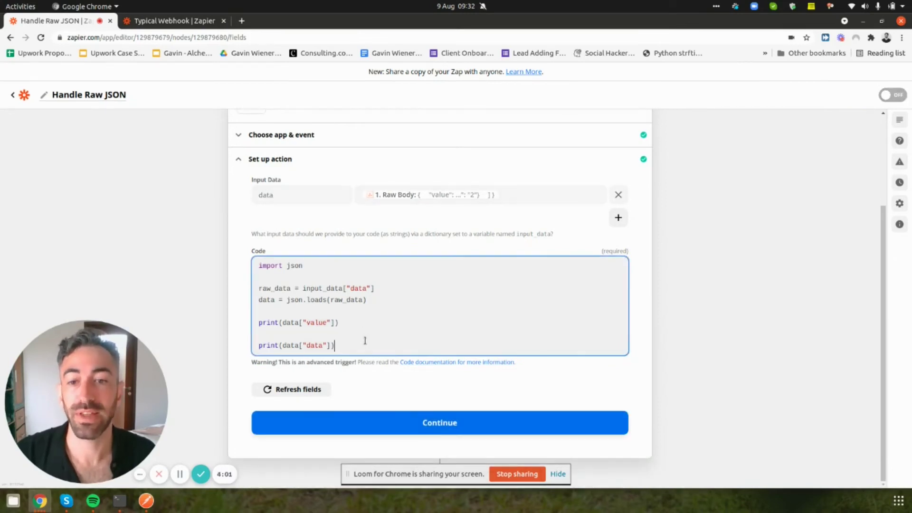
Test the Run Python step and compare its logged value and data with the Postman body
{"action": "left_click", "coordinate": [426, 430]}
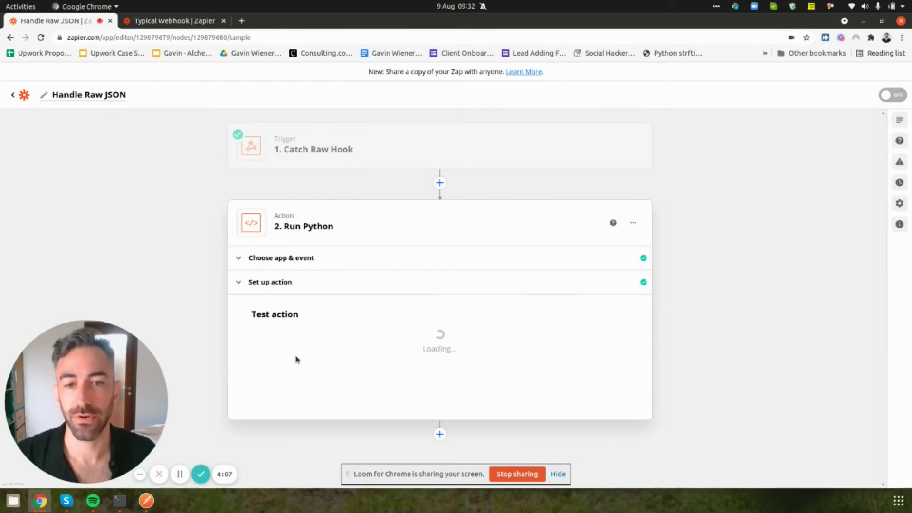
{"action": "scroll", "coordinate": [309, 371], "scroll_direction": "down", "scroll_amount": 4}
{"action": "left_click", "coordinate": [349, 421]}
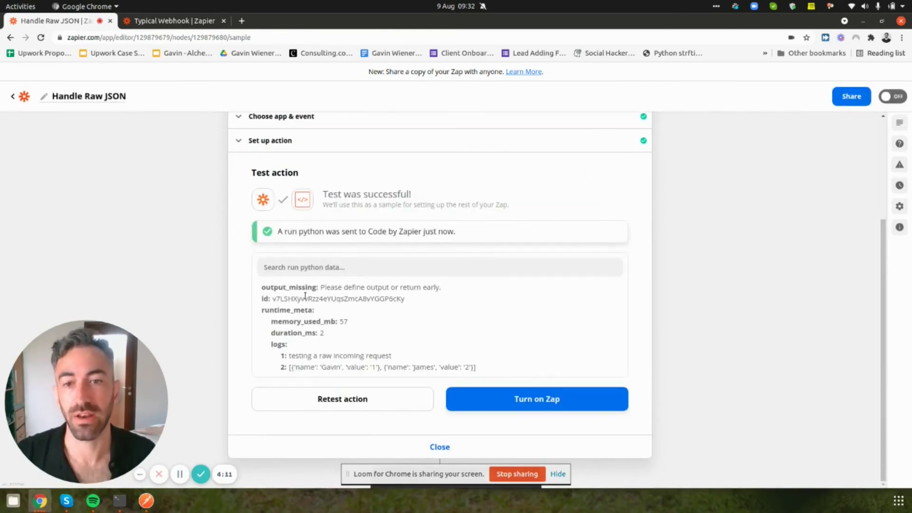
{"action": "left_click_drag", "start_coordinate": [288, 356], "coordinate": [393, 358]}
{"action": "left_click", "coordinate": [146, 501]}
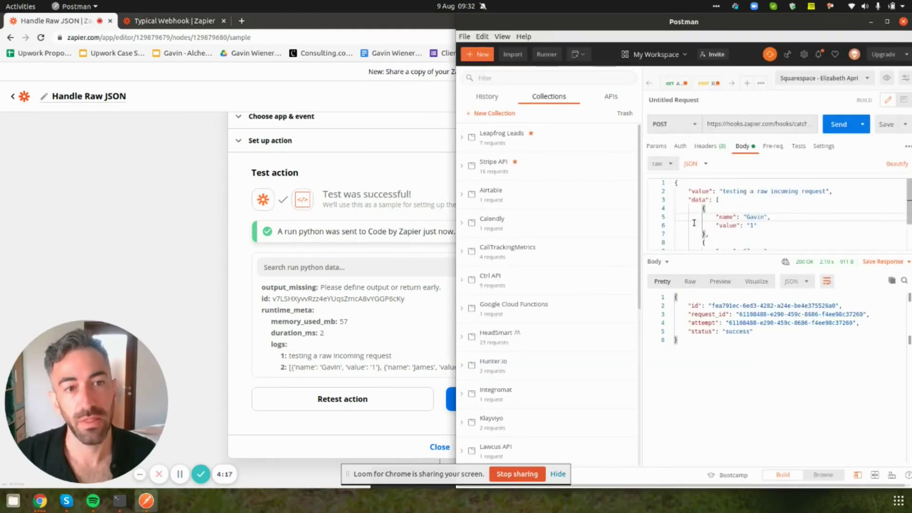
{"action": "left_click", "coordinate": [294, 360]}
{"action": "left_click_drag", "start_coordinate": [289, 367], "coordinate": [347, 367]}
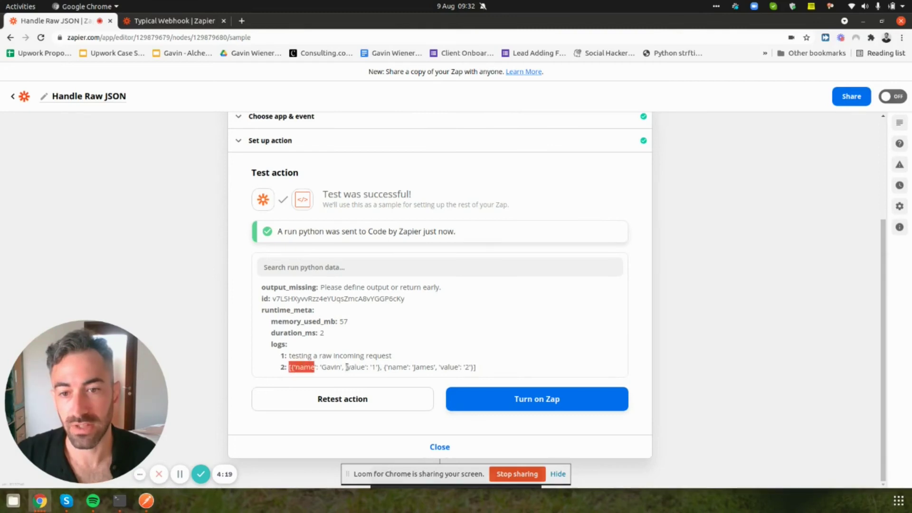
Append 'for item in data["data"]:' with an indented print(name) to the code and save it
{"action": "left_click", "coordinate": [322, 146]}
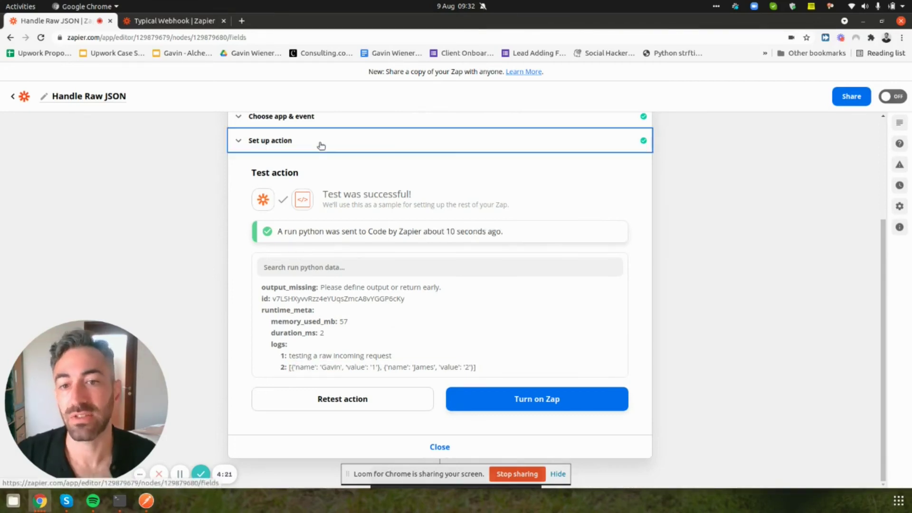
{"action": "left_click", "coordinate": [363, 323]}
{"action": "key", "text": "Return"}
{"action": "key", "text": "Return"}
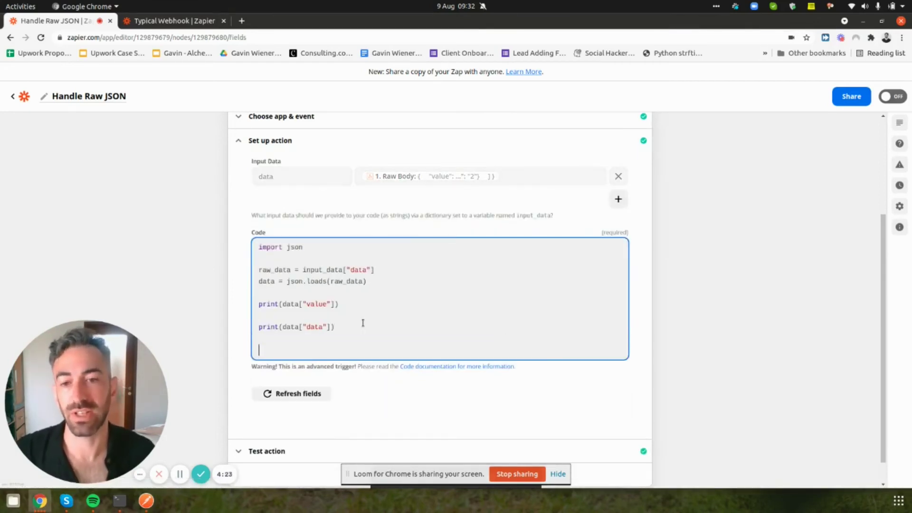
{"action": "type", "text": "for item in "}
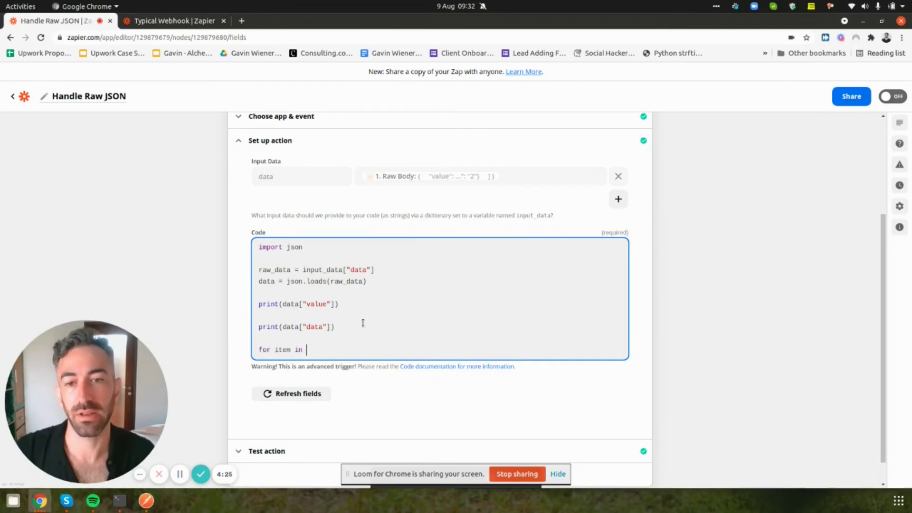
{"action": "type", "text": "data[\""}
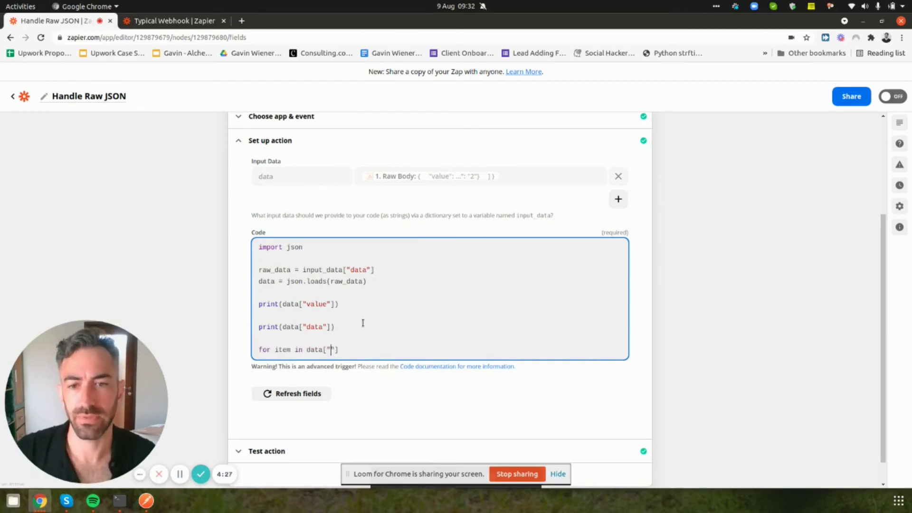
{"action": "type", "text": "data\"]:"}
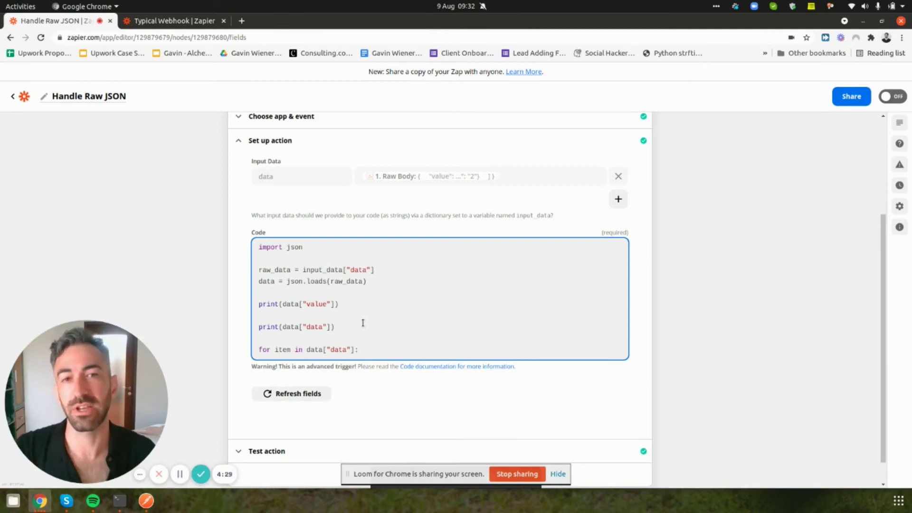
{"action": "key", "text": "Return"}
{"action": "type", "text": "print(name)"}
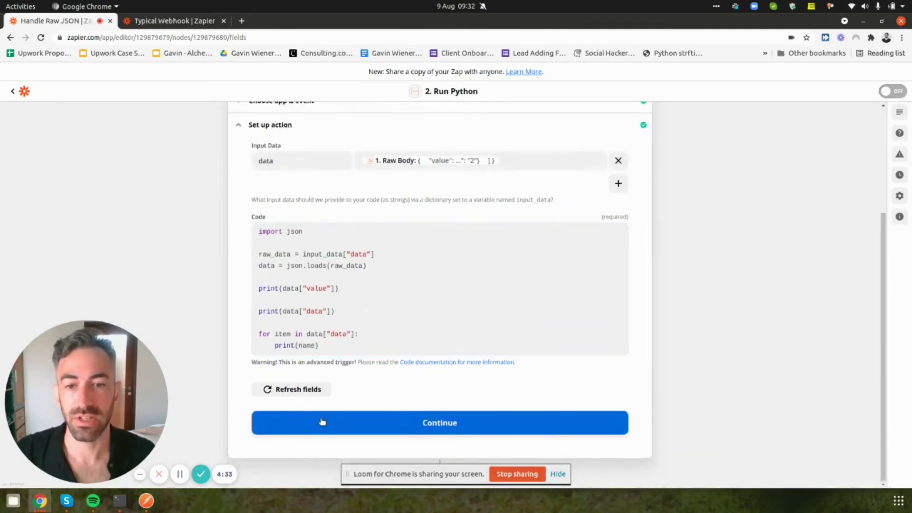
{"action": "left_click", "coordinate": [329, 426]}
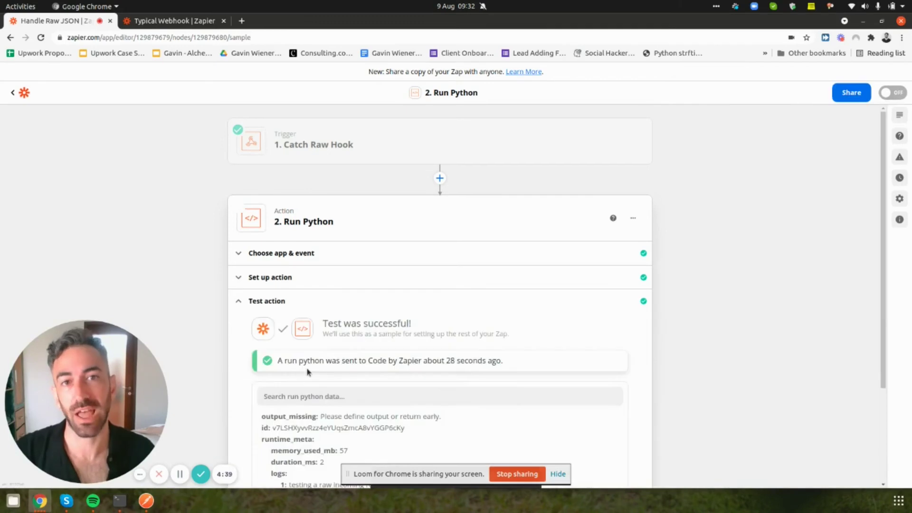
Retest the Run Python step and read the NameError details
{"action": "left_click", "coordinate": [318, 414]}
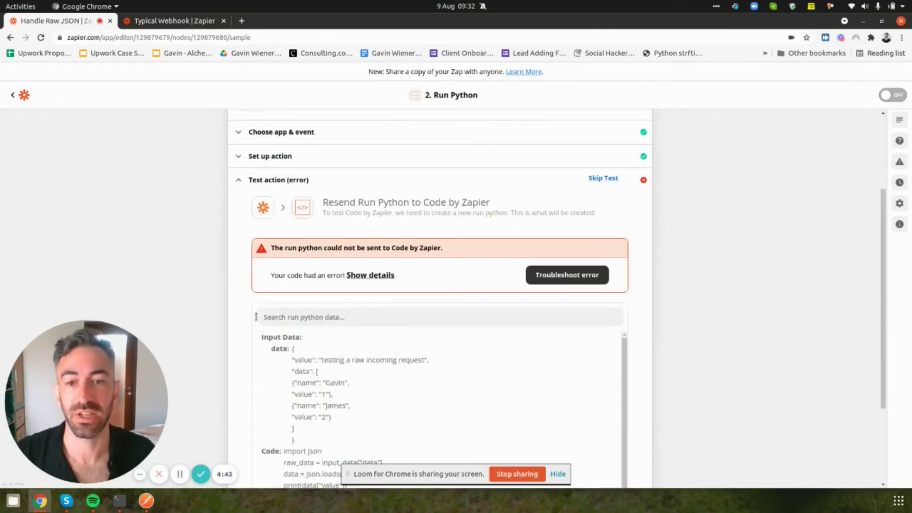
{"action": "left_click", "coordinate": [384, 150]}
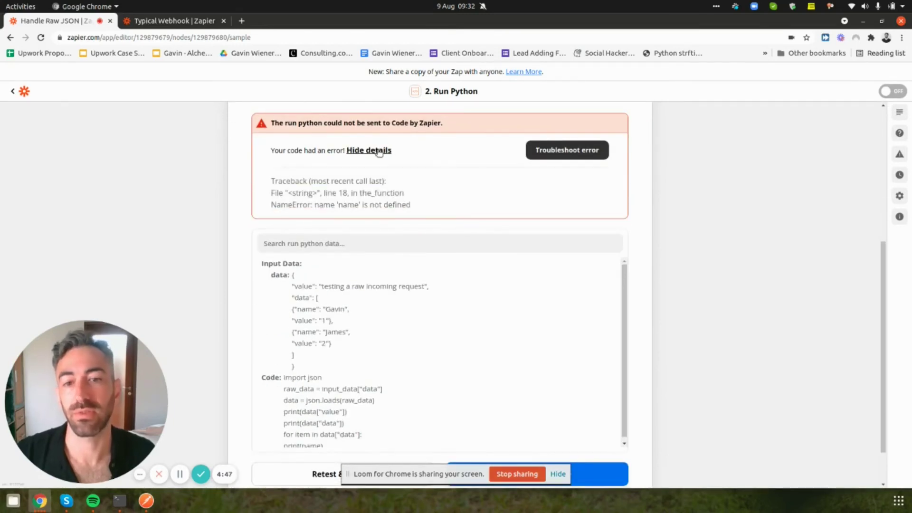
{"action": "scroll", "coordinate": [332, 278], "scroll_direction": "up", "scroll_amount": 4}
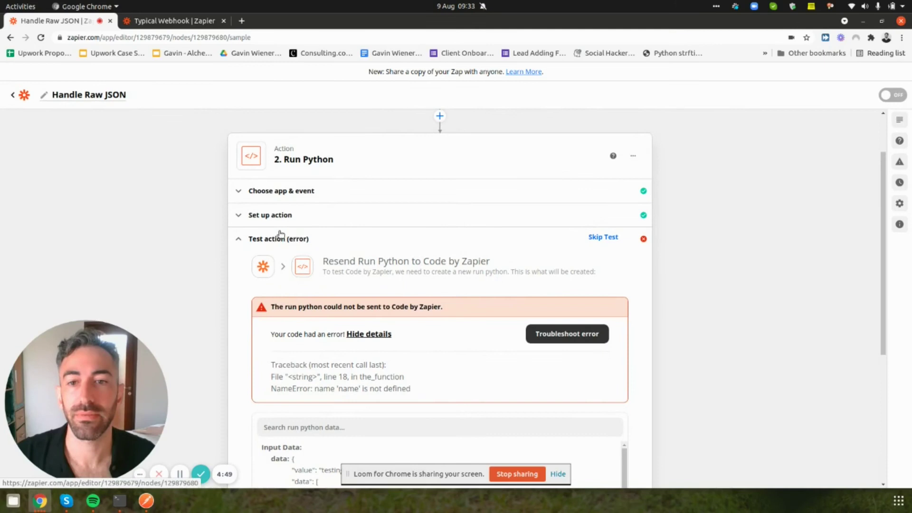
Change print(name) to print(item["name"]) in the loop and save the code
{"action": "left_click", "coordinate": [274, 224]}
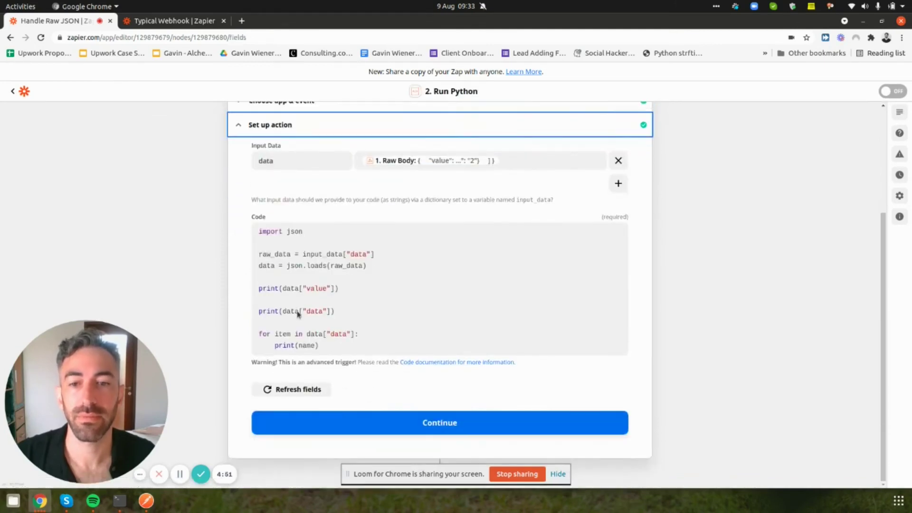
{"action": "double_click", "coordinate": [306, 345]}
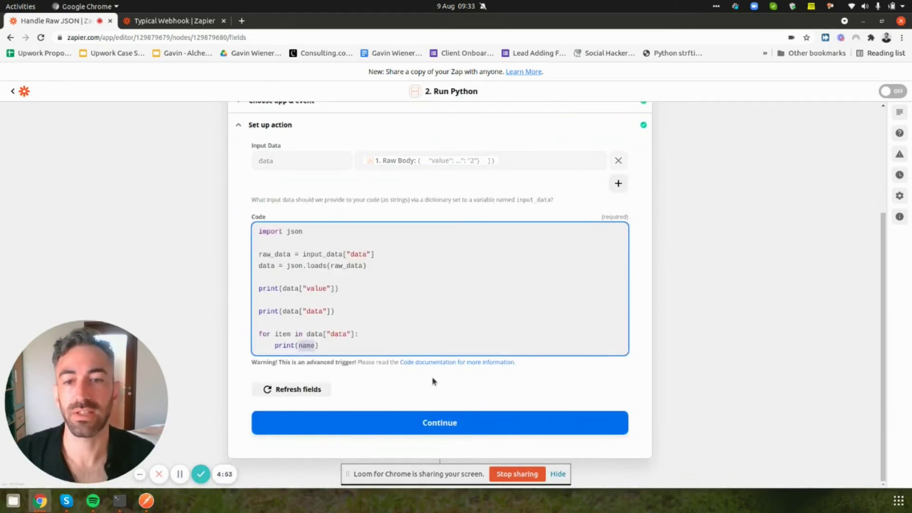
{"action": "type", "text": "item[\"n"}
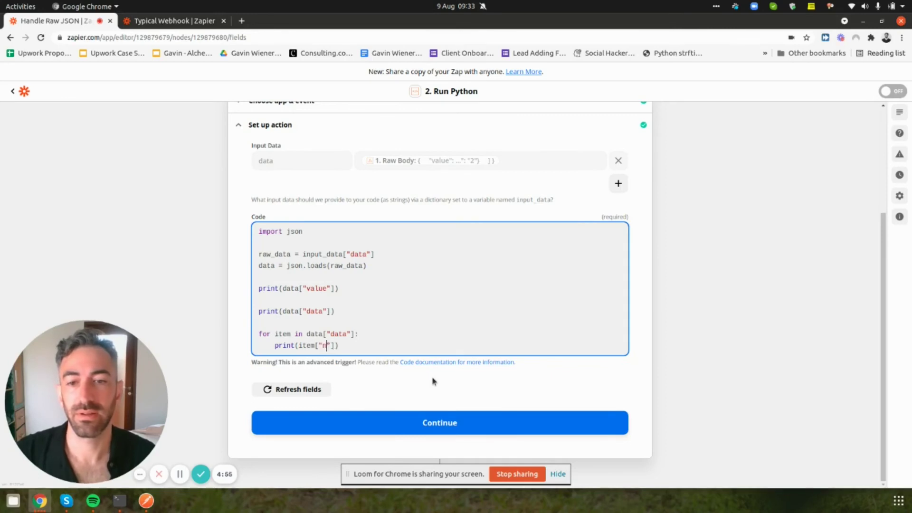
{"action": "type", "text": "ame"}
{"action": "left_click", "coordinate": [397, 434]}
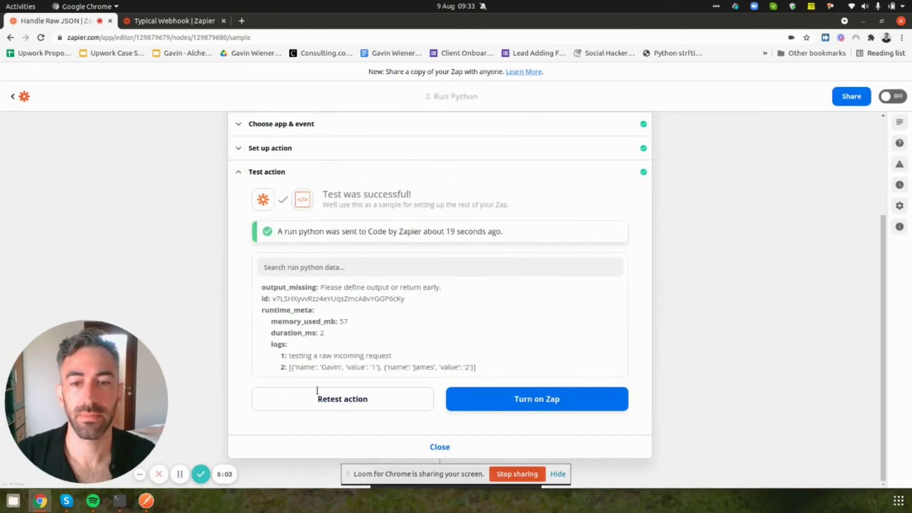
Retest the Run Python step so the logs show each item's name
{"action": "left_click", "coordinate": [316, 392]}
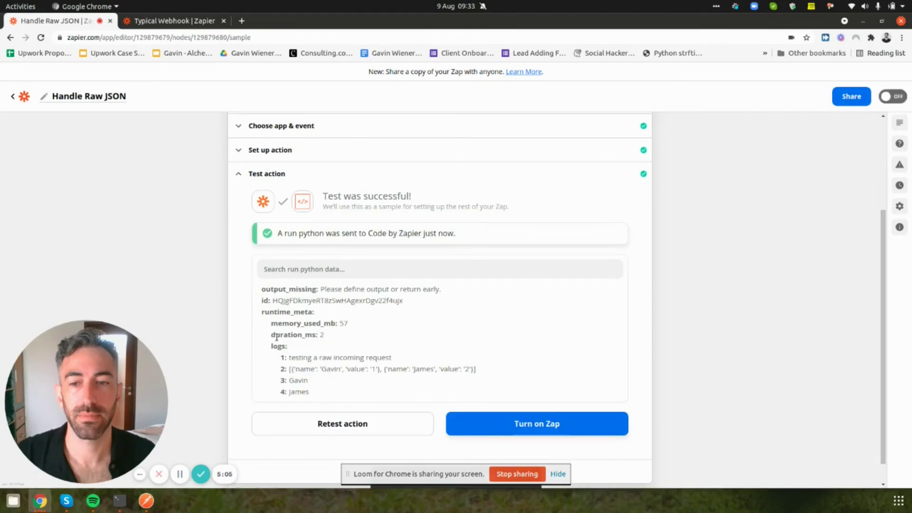